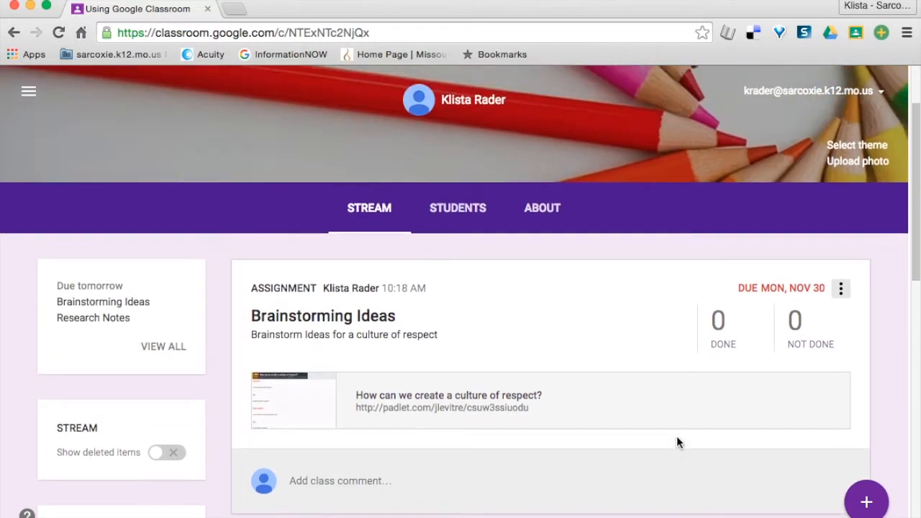
# - Open the enrolled class How Children Succeed: Book Study
pyautogui.click(865, 507)
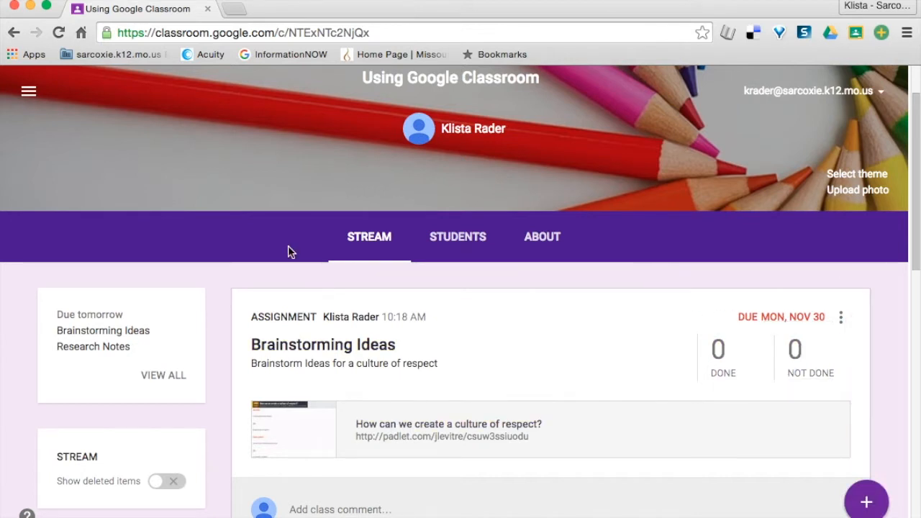
pyautogui.click(28, 95)
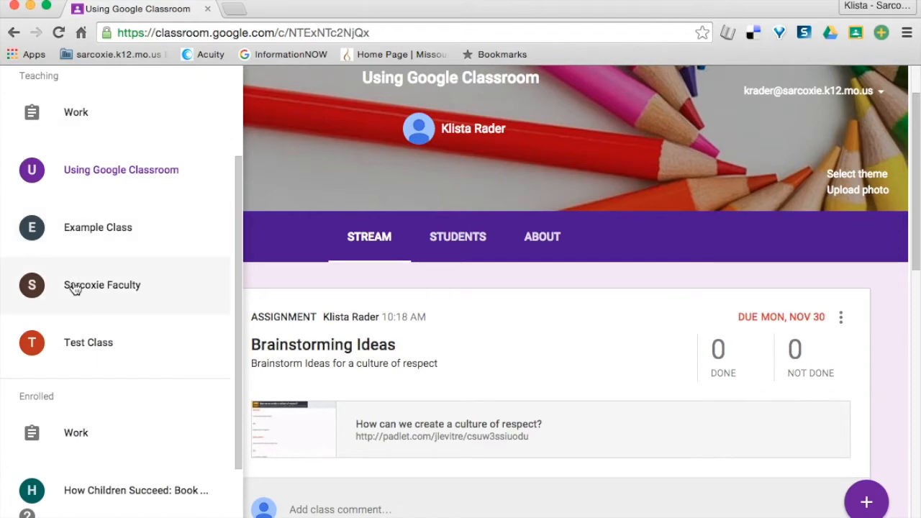
pyautogui.scroll(-3, 76, 288)
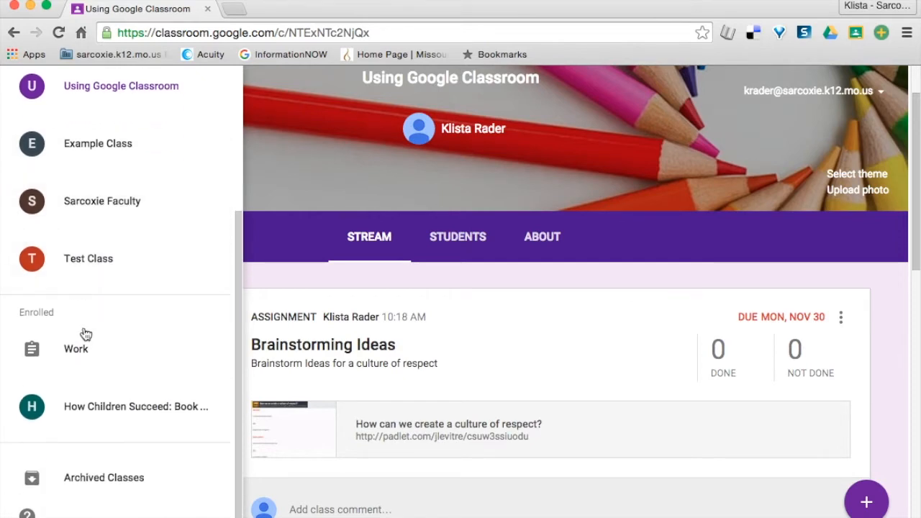
pyautogui.click(109, 412)
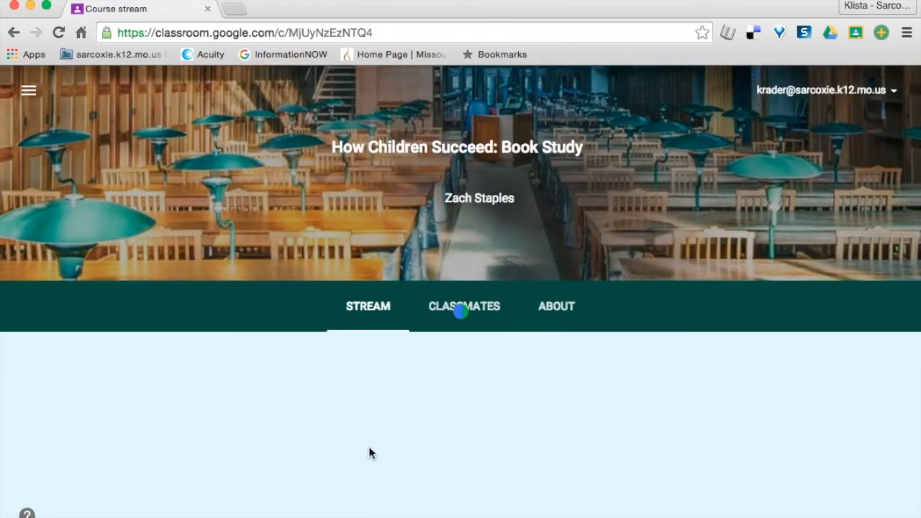
# - Examine the Chapter 2 & 3 Study Questions post in the class stream, including its instructions, attached document and submitted answer
pyautogui.scroll(-3, 368, 452)
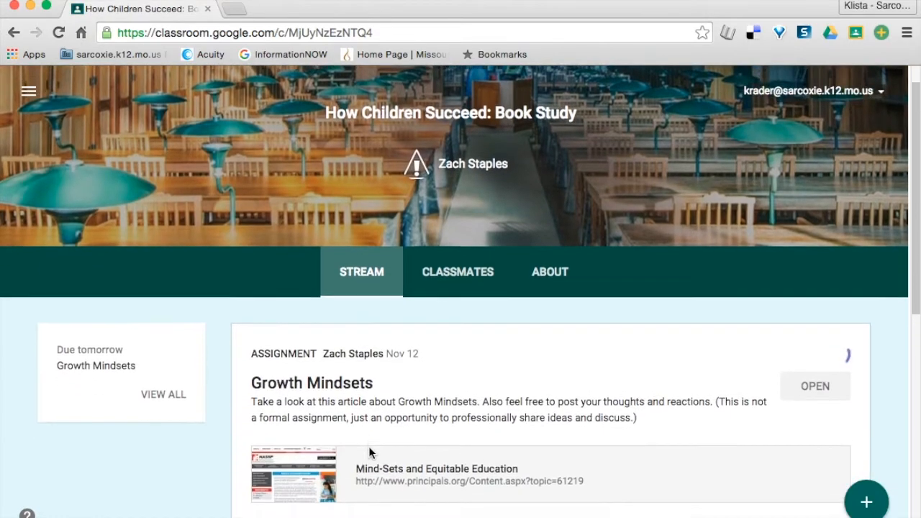
pyautogui.scroll(-2, 369, 452)
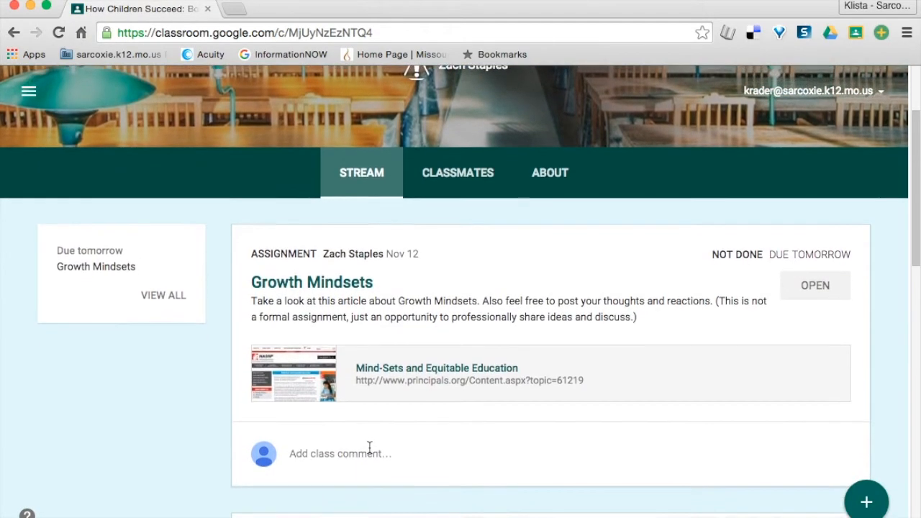
pyautogui.scroll(-8, 369, 447)
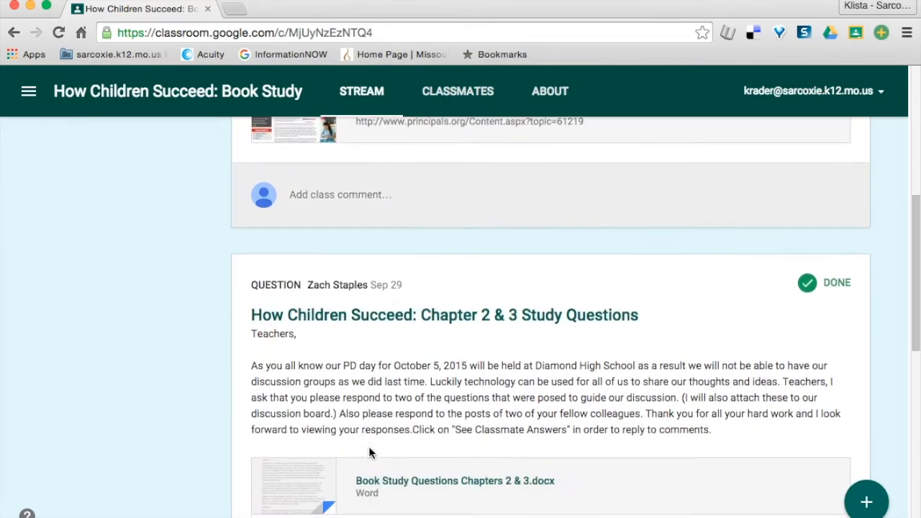
pyautogui.scroll(-3, 368, 448)
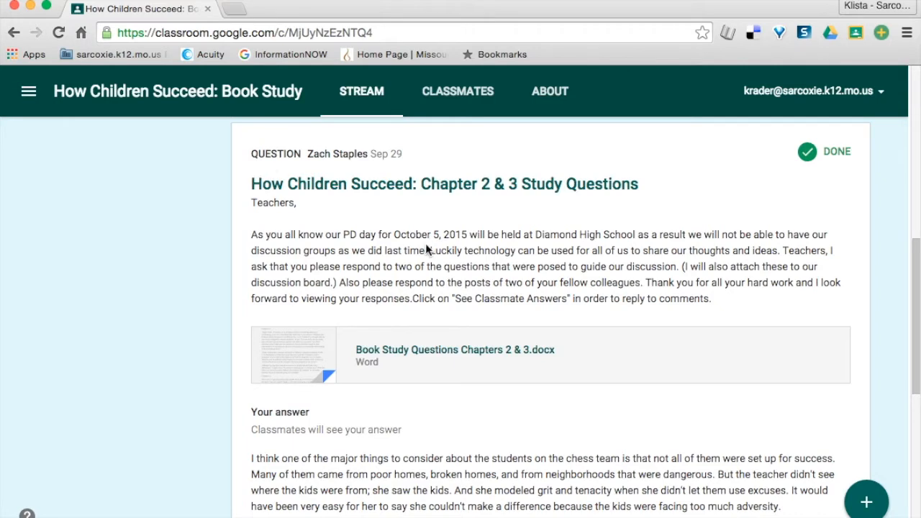
pyautogui.scroll(-1, 587, 302)
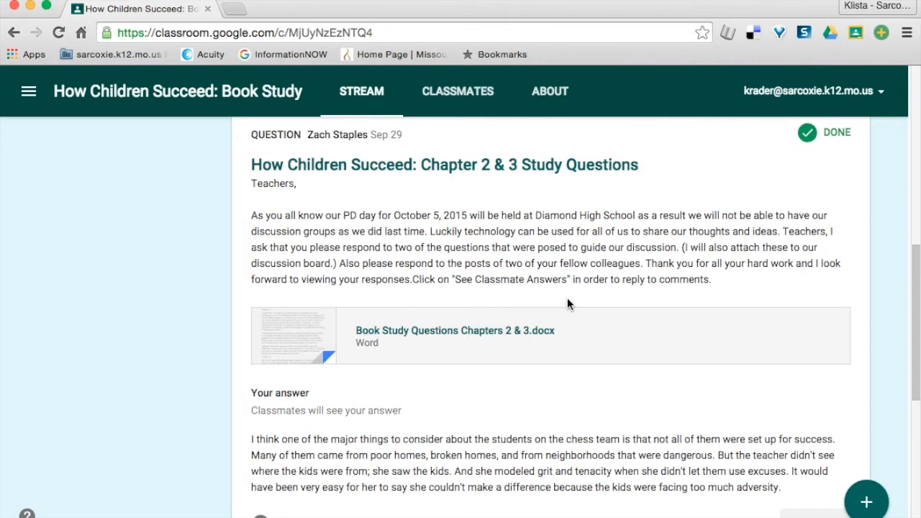
pyautogui.scroll(-3, 555, 391)
pyautogui.scroll(2, 558, 316)
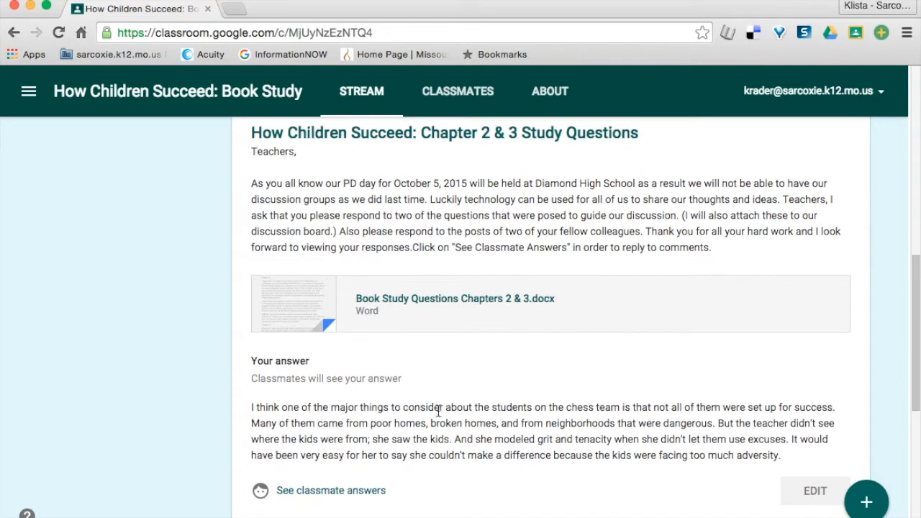
pyautogui.scroll(-1, 409, 412)
pyautogui.scroll(-2, 409, 415)
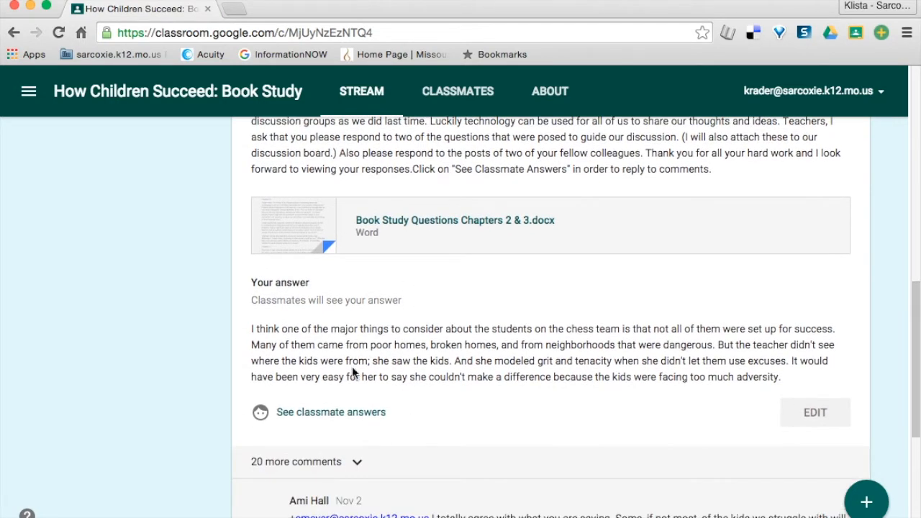
# - View the classmate answers to the study questions and open the reply field under the first answer
pyautogui.click(364, 413)
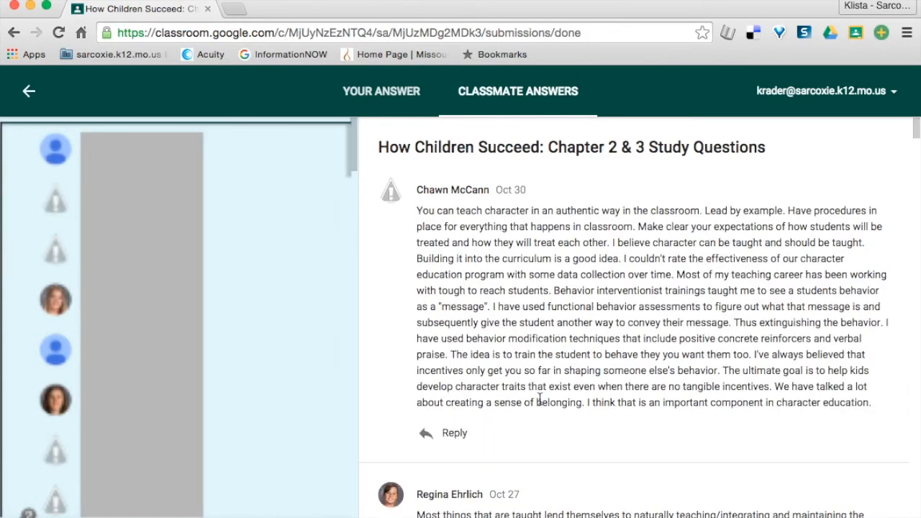
pyautogui.scroll(-2, 539, 399)
pyautogui.scroll(2, 538, 399)
pyautogui.scroll(-4, 501, 284)
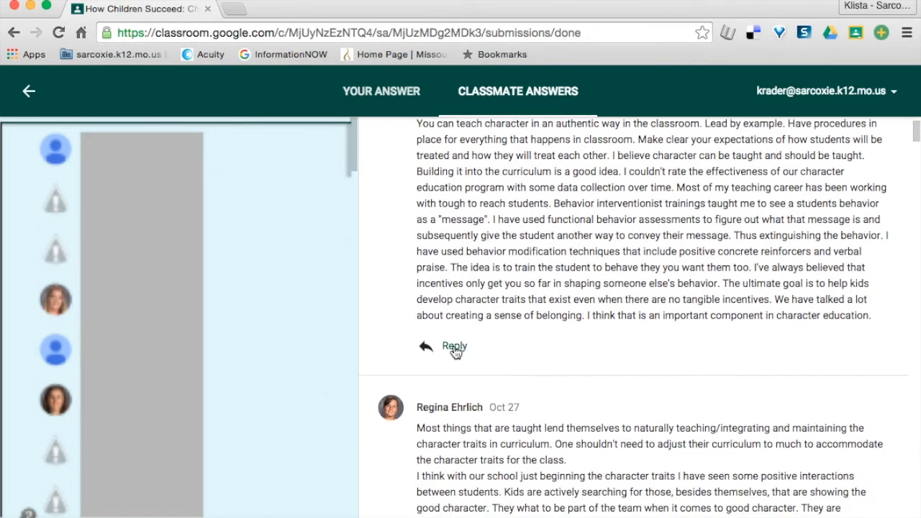
pyautogui.click(455, 347)
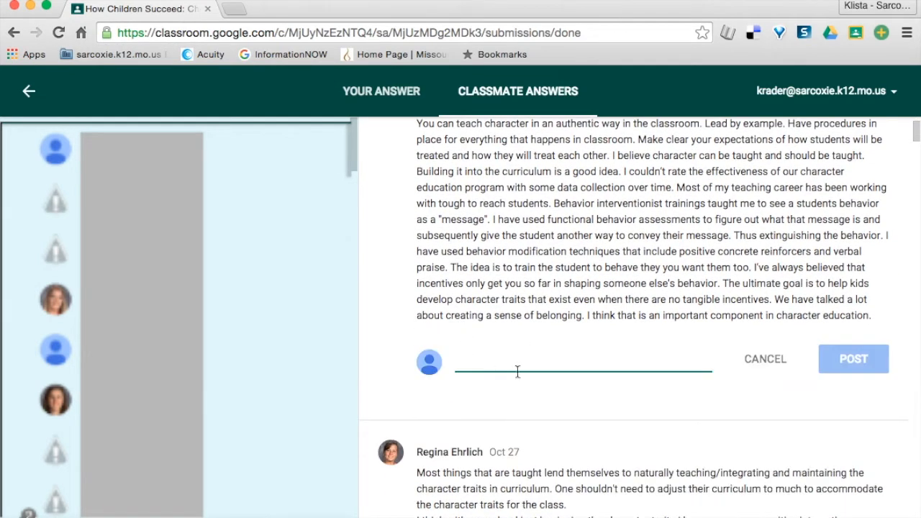
pyautogui.scroll(2, 516, 357)
pyautogui.scroll(-3, 516, 359)
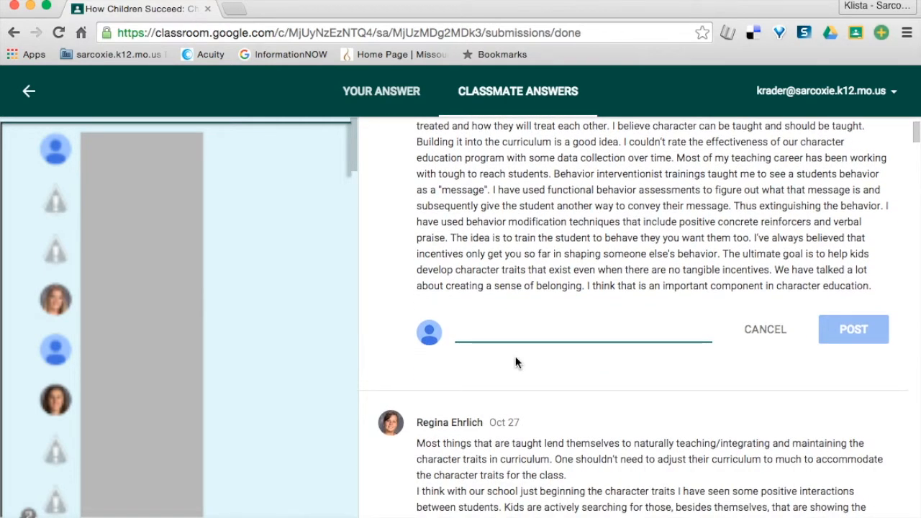
# - Browse through the further classmate answers to the Chapter 2 & 3 study questions
pyautogui.scroll(-10, 515, 362)
pyautogui.scroll(-11, 515, 359)
pyautogui.scroll(-1, 516, 360)
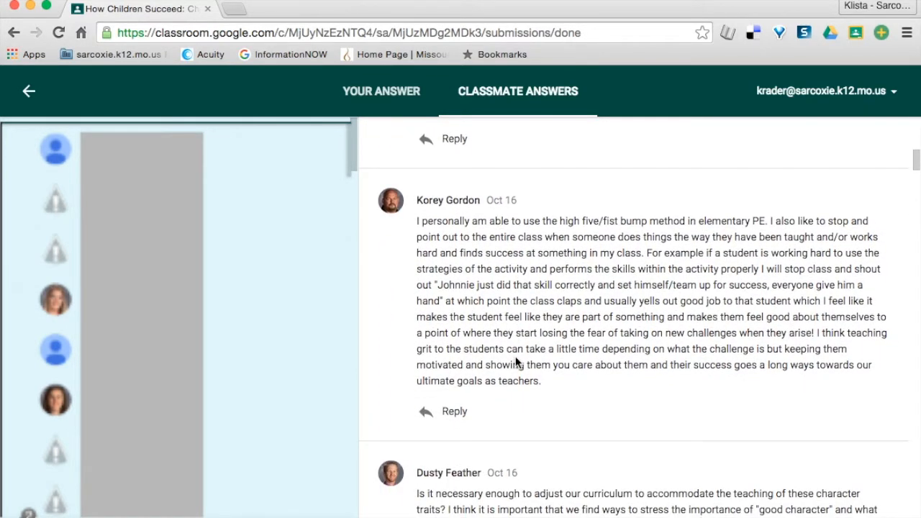
pyautogui.scroll(-20, 515, 362)
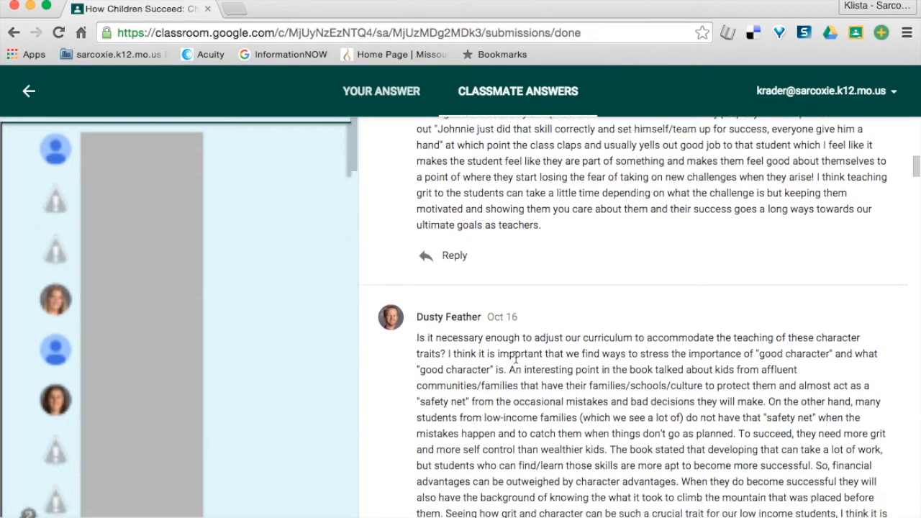
pyautogui.scroll(6, 515, 362)
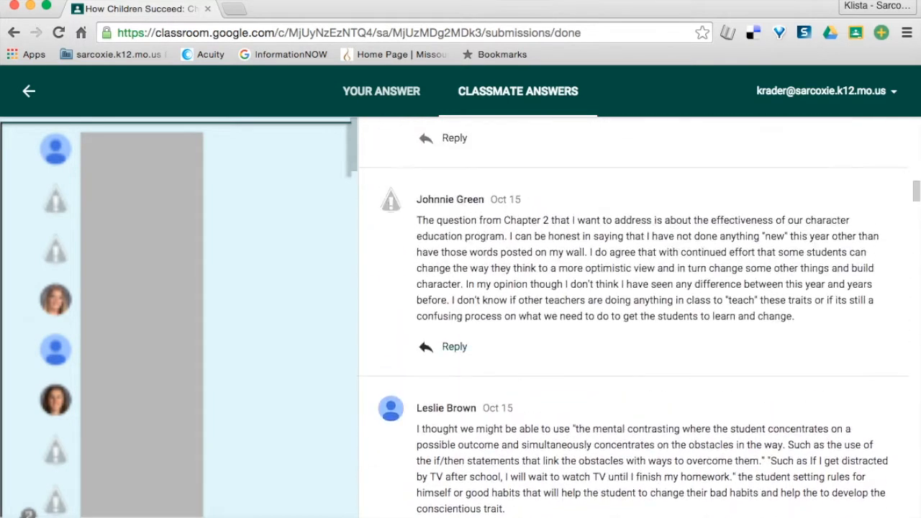
# - Leave the classmate answers and go back to the Using Google Classroom class
pyautogui.click(29, 91)
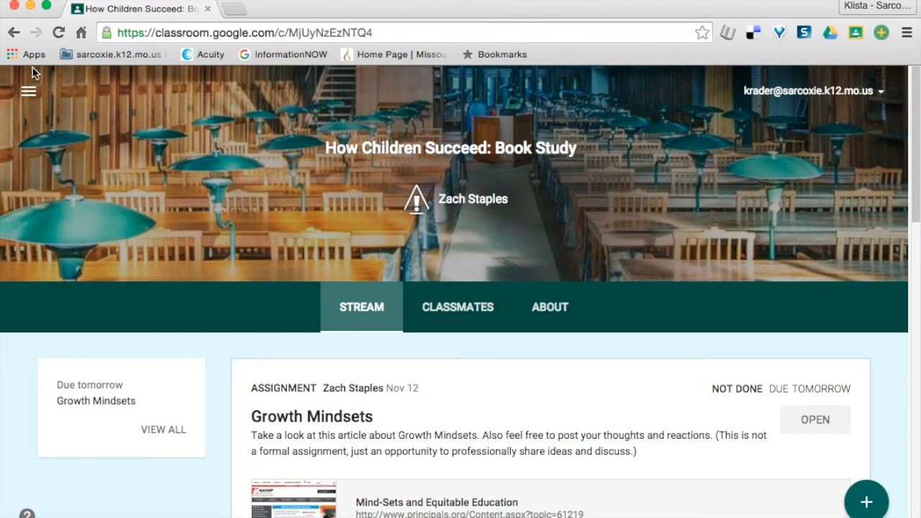
pyautogui.click(28, 96)
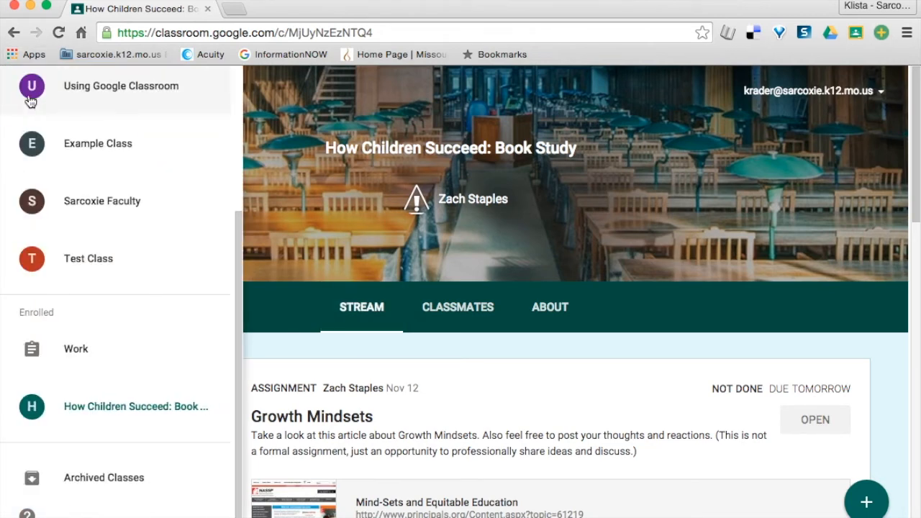
pyautogui.click(51, 97)
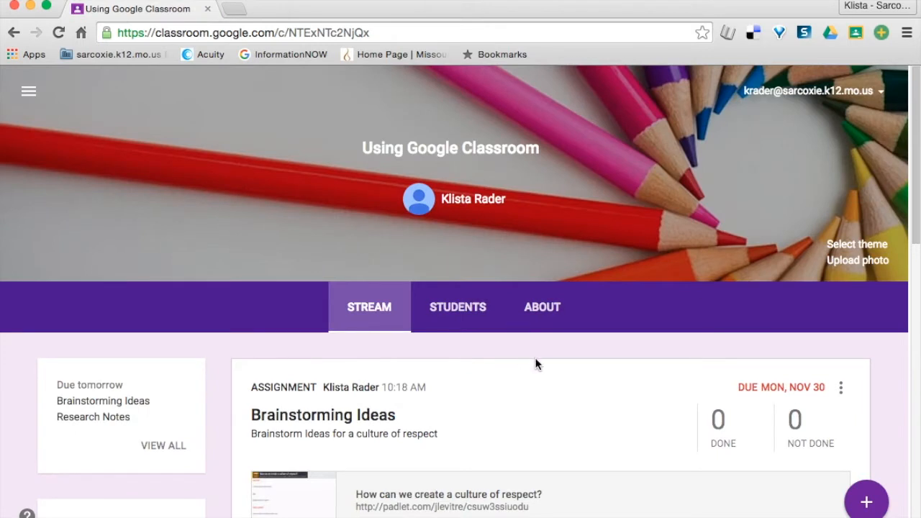
# - Create a new question titled "How do you know when someone is a good friend?"
pyautogui.click(870, 503)
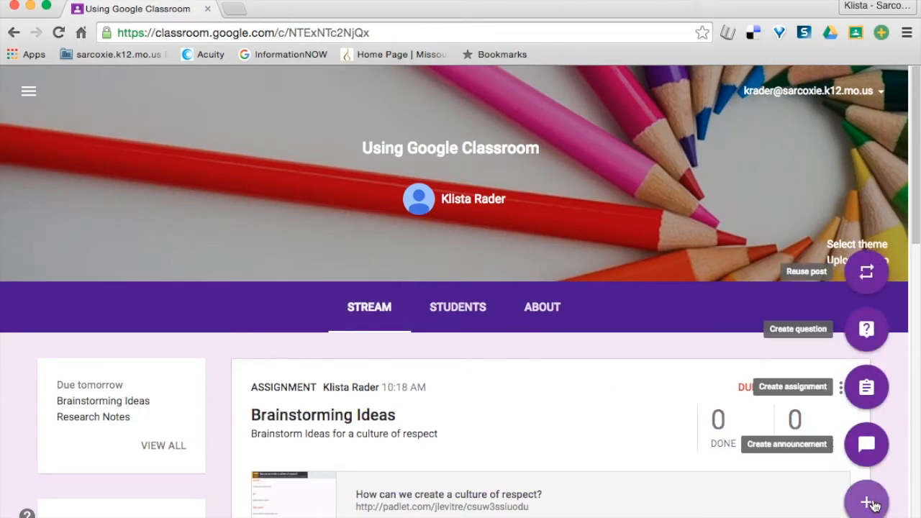
pyautogui.click(866, 333)
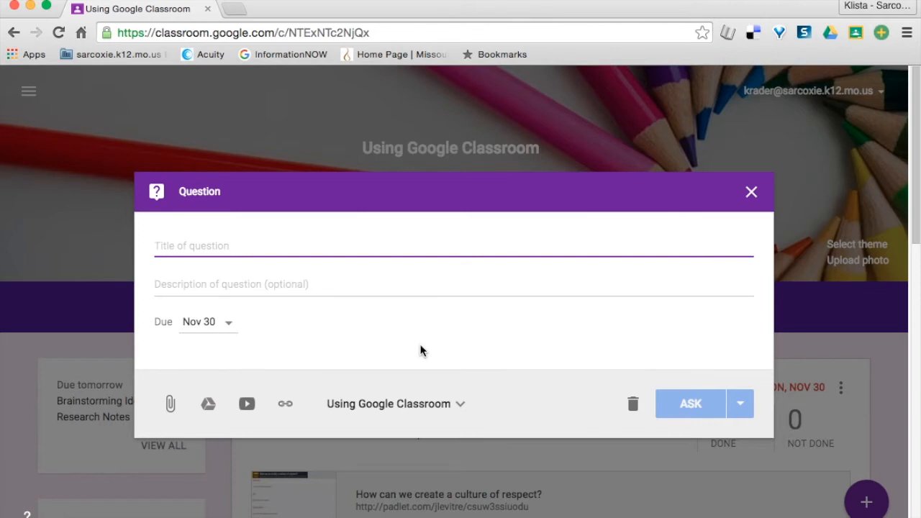
pyautogui.write('How')
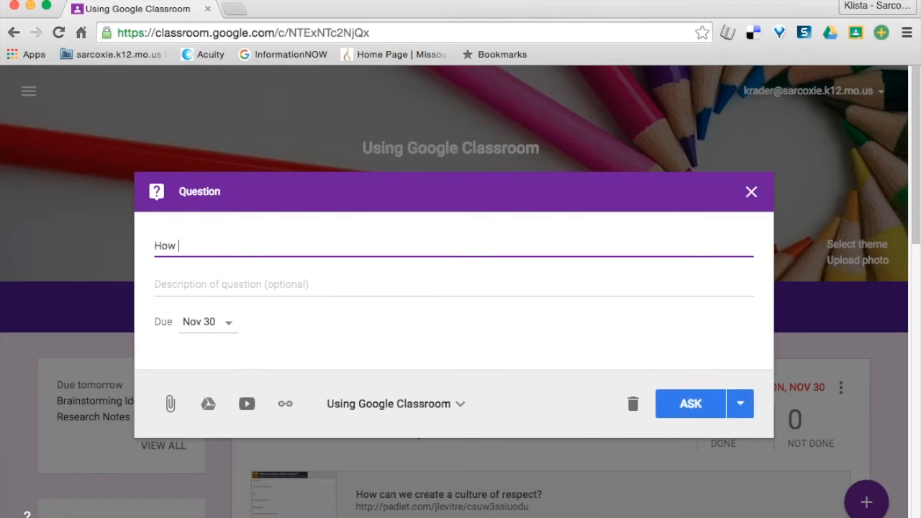
pyautogui.write(' do you know when')
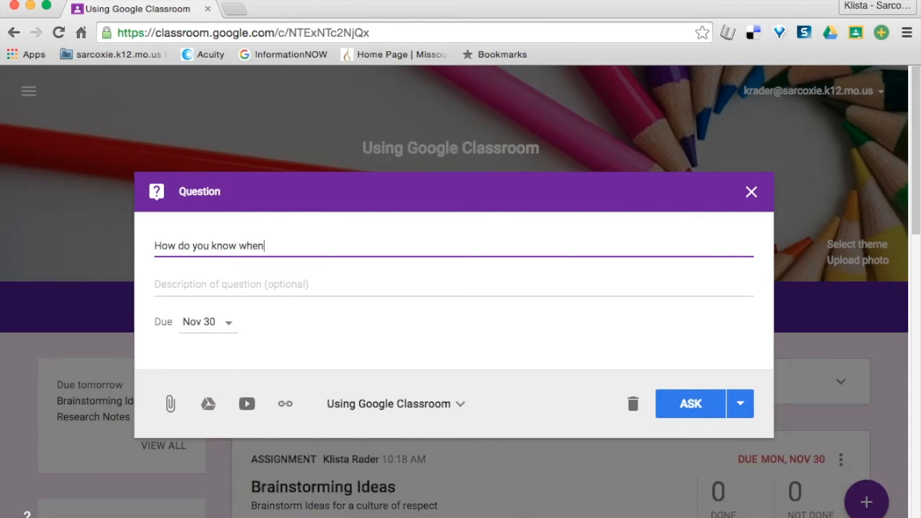
pyautogui.write(' someone is a good friend?')
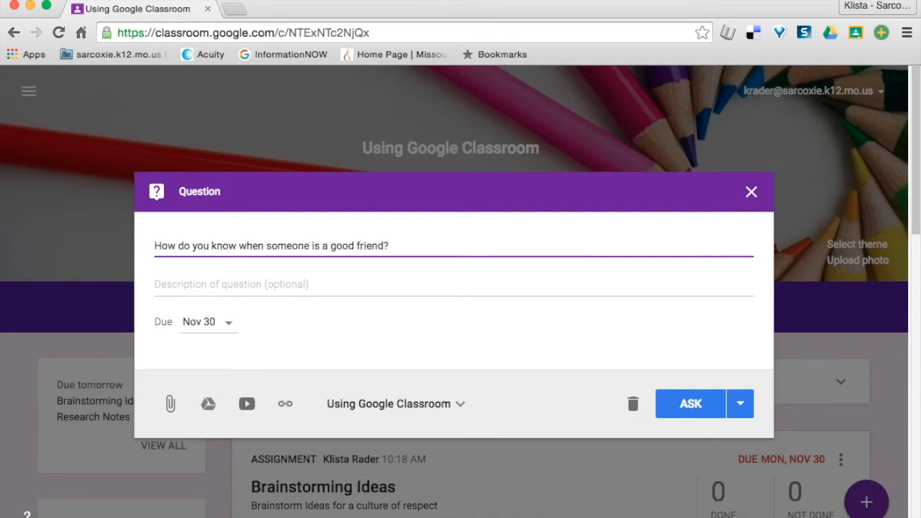
# - Review the question's description field, due date and time settings, class selection and posting options
pyautogui.click(307, 285)
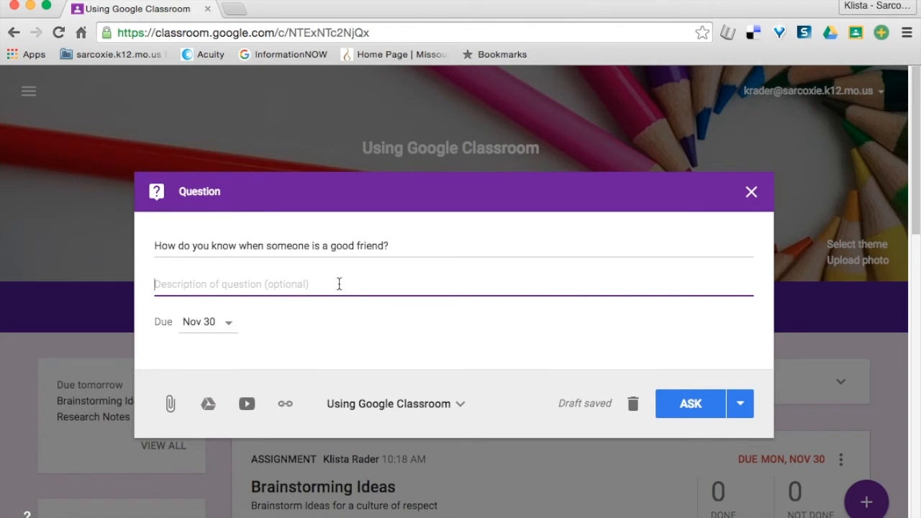
pyautogui.click(227, 323)
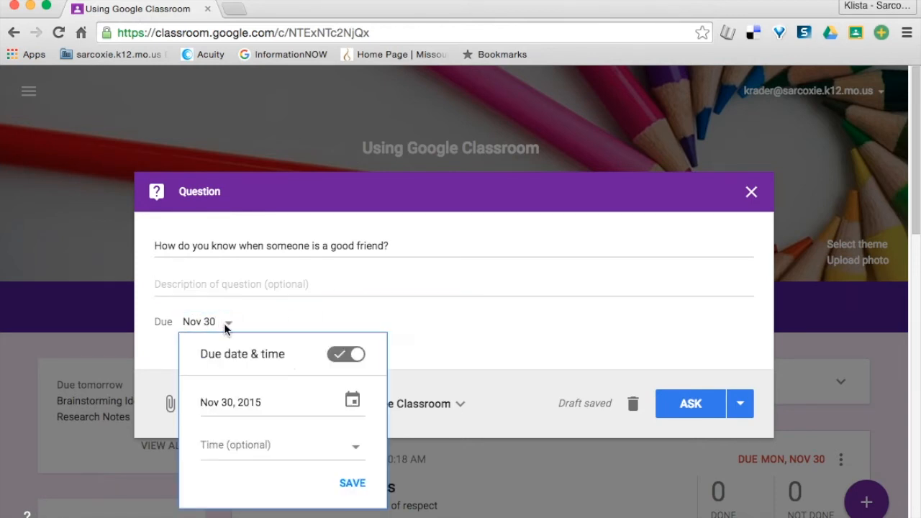
pyautogui.click(255, 325)
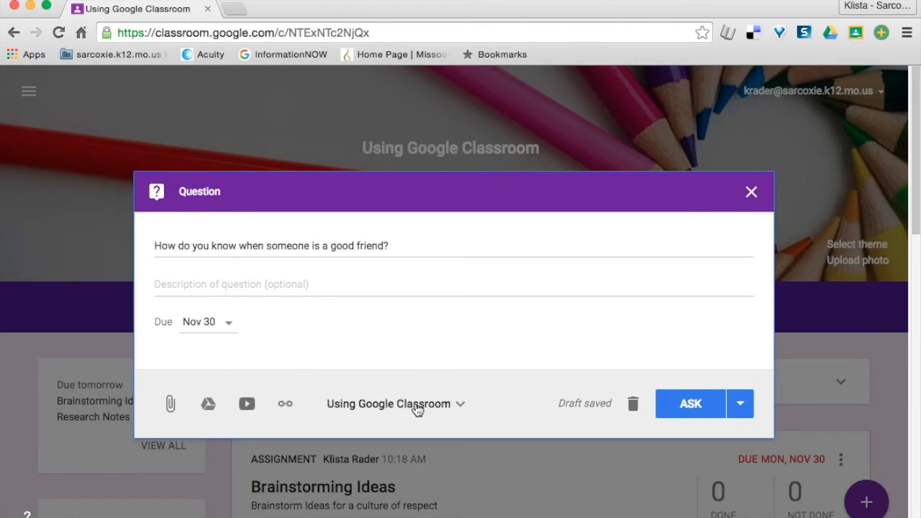
pyautogui.click(441, 407)
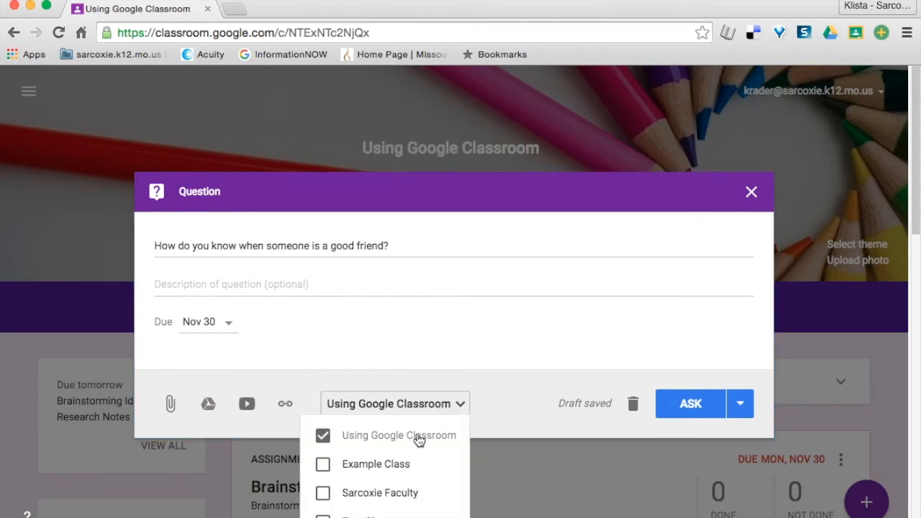
pyautogui.click(482, 386)
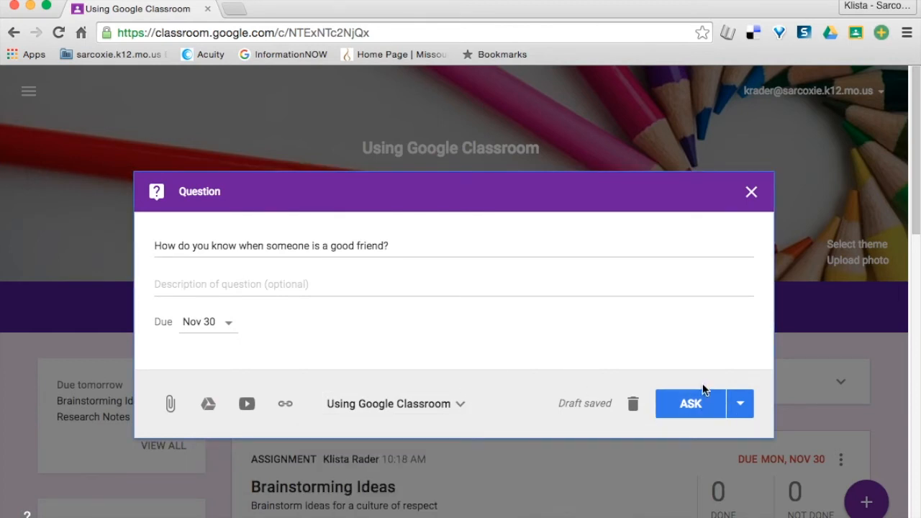
pyautogui.click(738, 412)
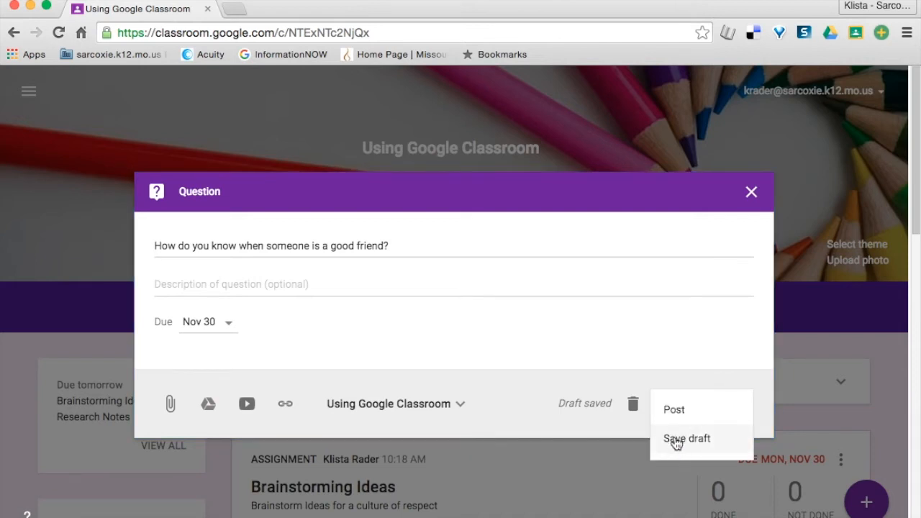
pyautogui.click(549, 423)
# - Ask the question, letting students see and reply to each other's answers but not edit their own, and view it in the stream
pyautogui.click(677, 402)
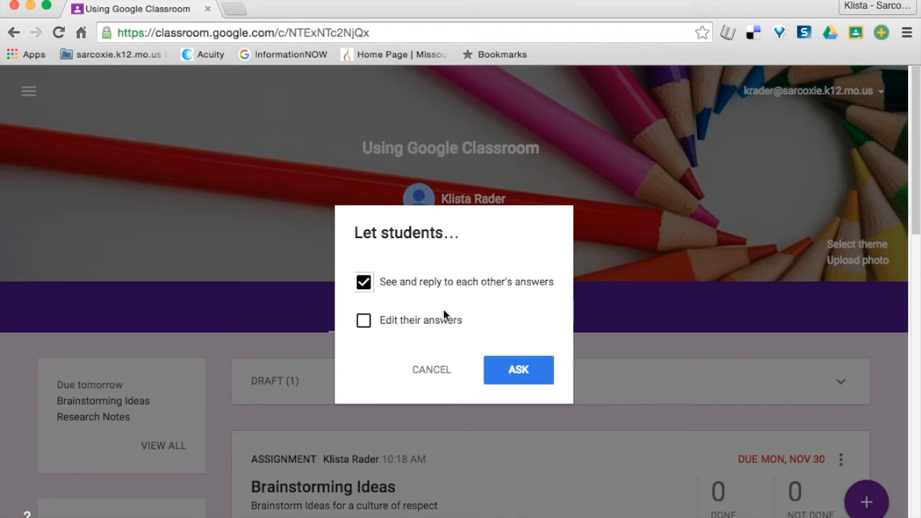
pyautogui.click(519, 372)
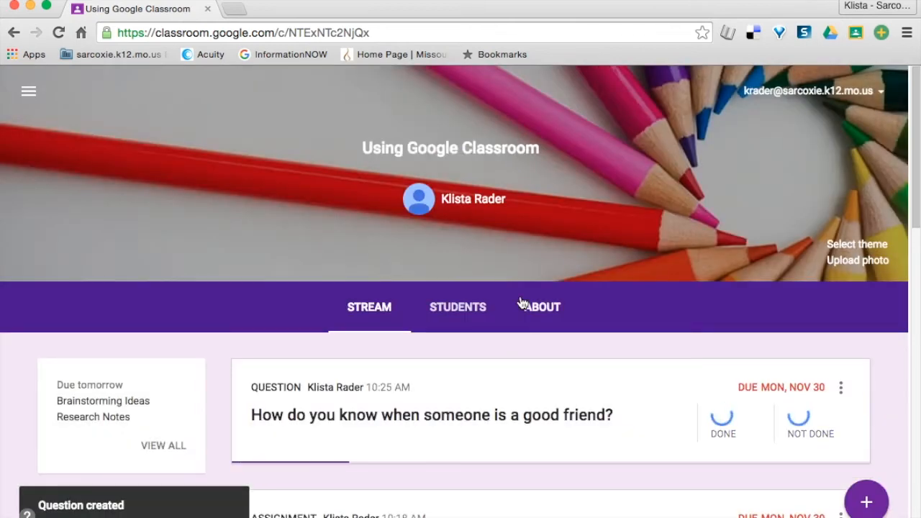
pyautogui.scroll(-2, 618, 423)
pyautogui.scroll(-3, 619, 422)
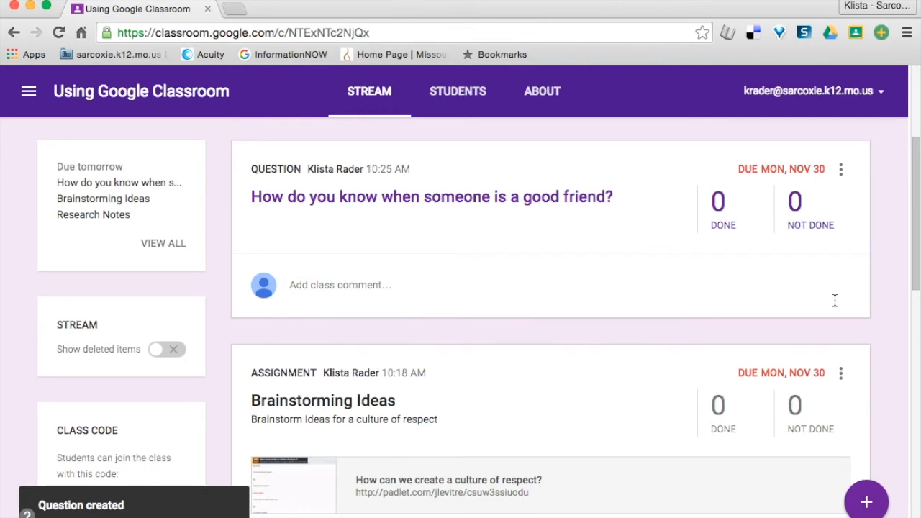
pyautogui.scroll(-2, 539, 403)
pyautogui.scroll(1, 538, 402)
pyautogui.scroll(2, 541, 406)
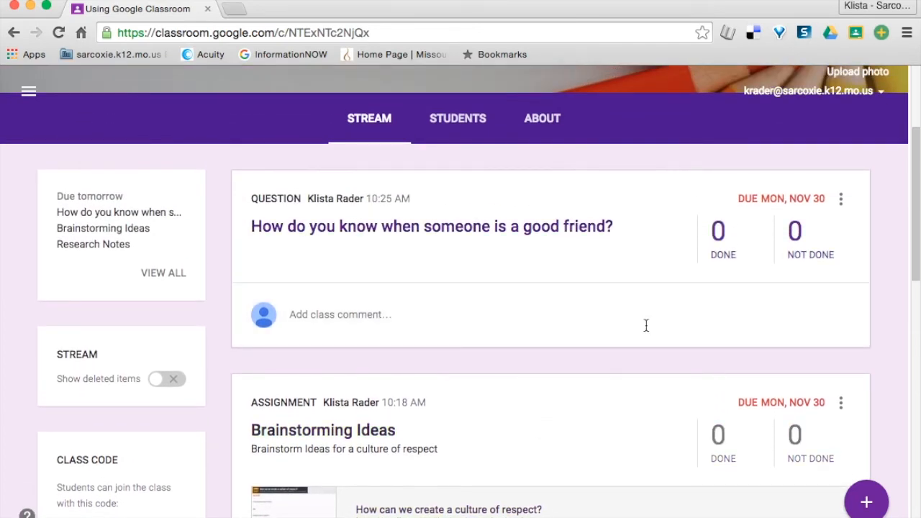
# - Switch to the browser window signed in with the other teacher account and open the Group 3 class
pyautogui.click(856, 5)
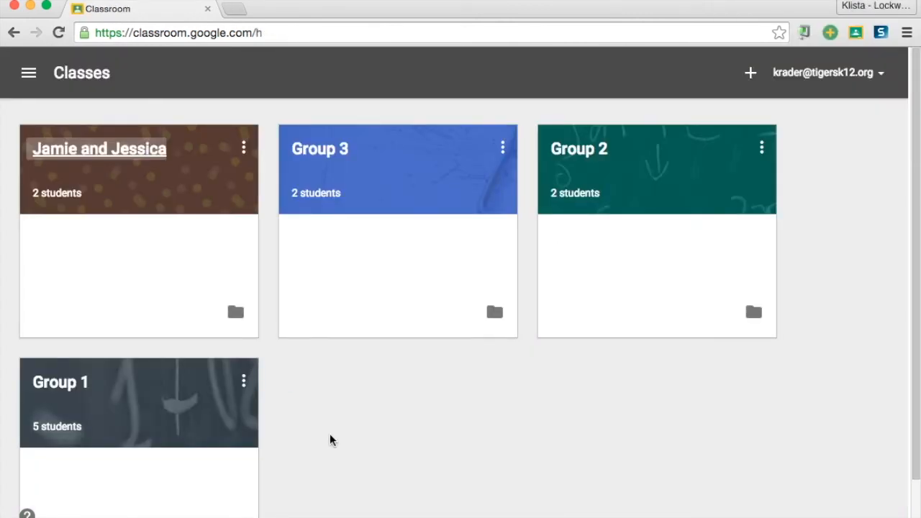
pyautogui.click(325, 158)
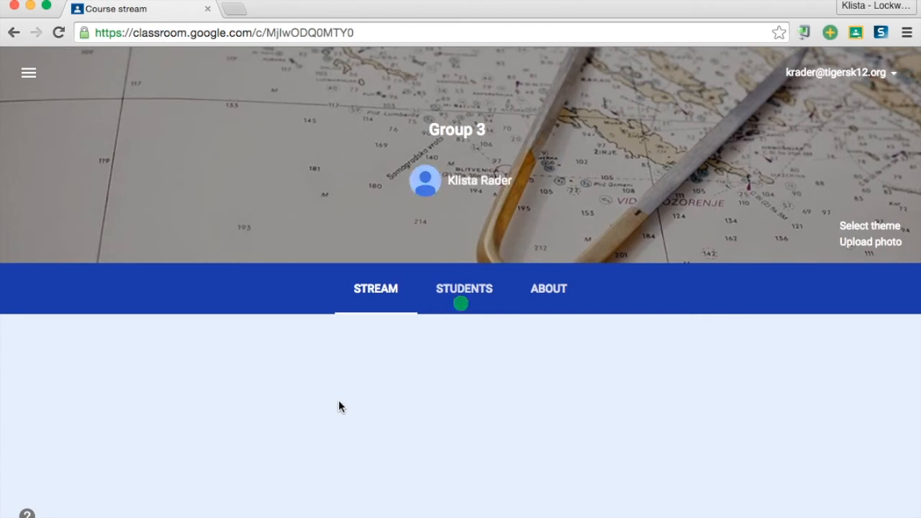
# - Find the "What are your next steps?" question in the Group 3 stream and view its student answers and question details
pyautogui.scroll(-5, 338, 407)
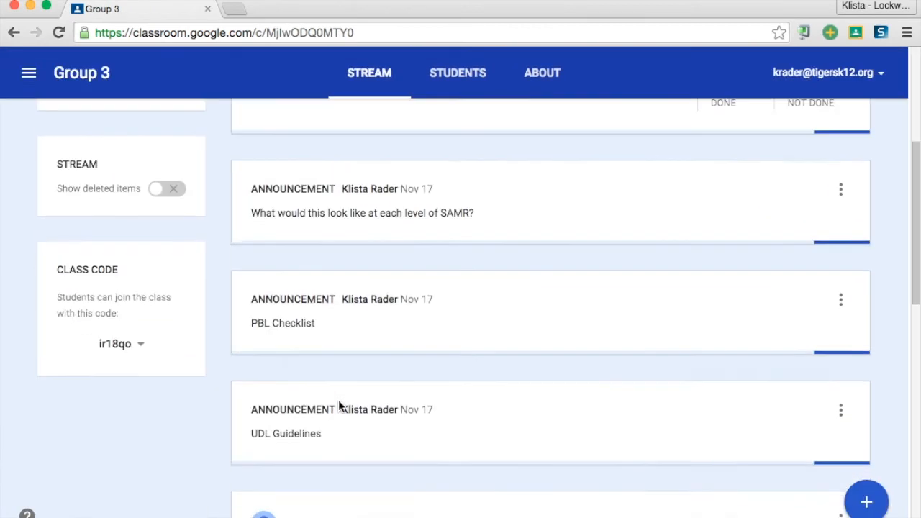
pyautogui.scroll(-8, 340, 406)
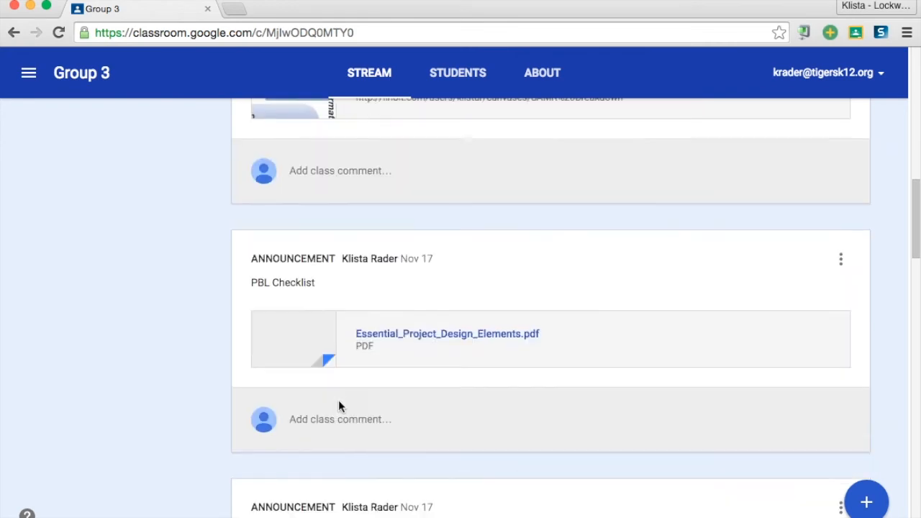
pyautogui.scroll(-10, 338, 406)
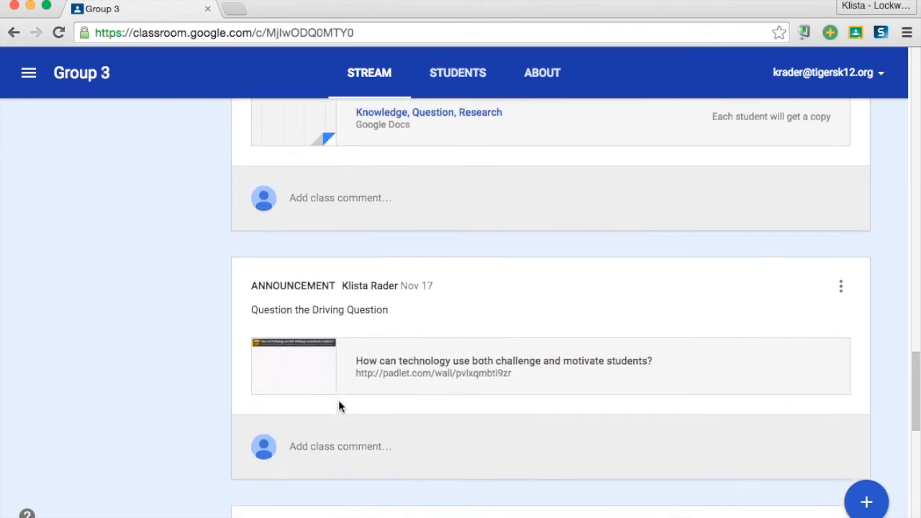
pyautogui.scroll(-3, 339, 403)
pyautogui.scroll(-3, 339, 402)
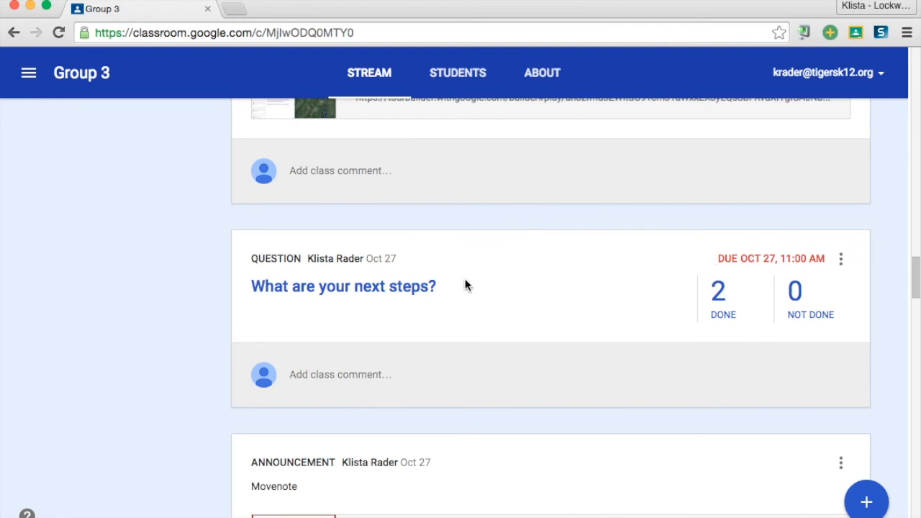
pyautogui.click(416, 288)
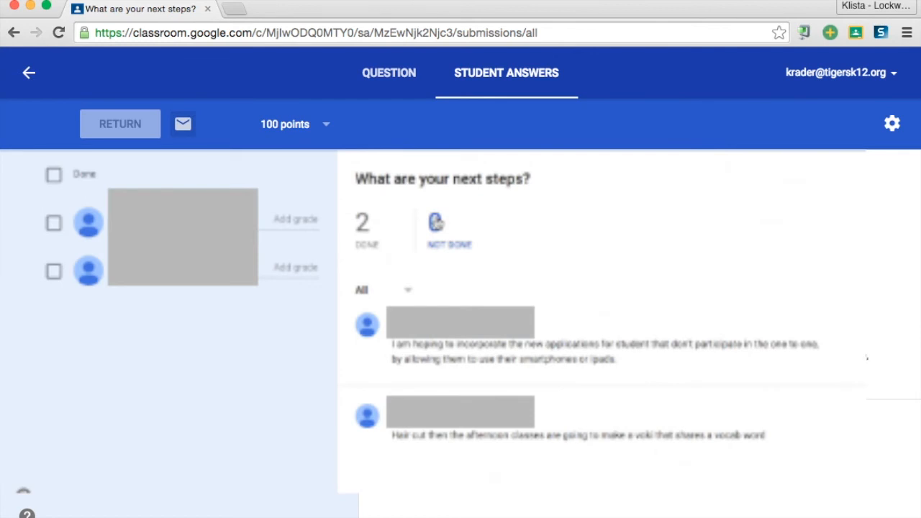
pyautogui.click(391, 76)
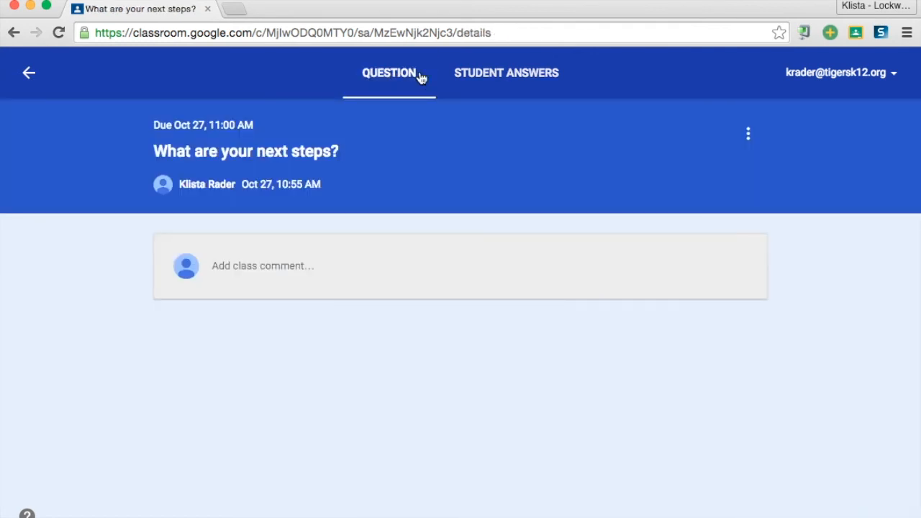
pyautogui.click(497, 76)
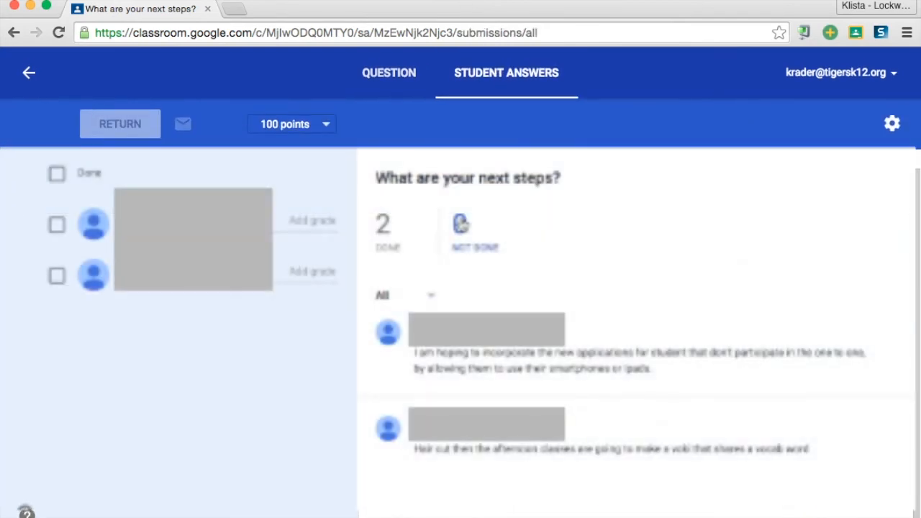
# - Return to the Using Google Classroom window and bring the "How do you know when someone is a good friend?" question into view
pyautogui.hotkey('ctrl', 'Up')
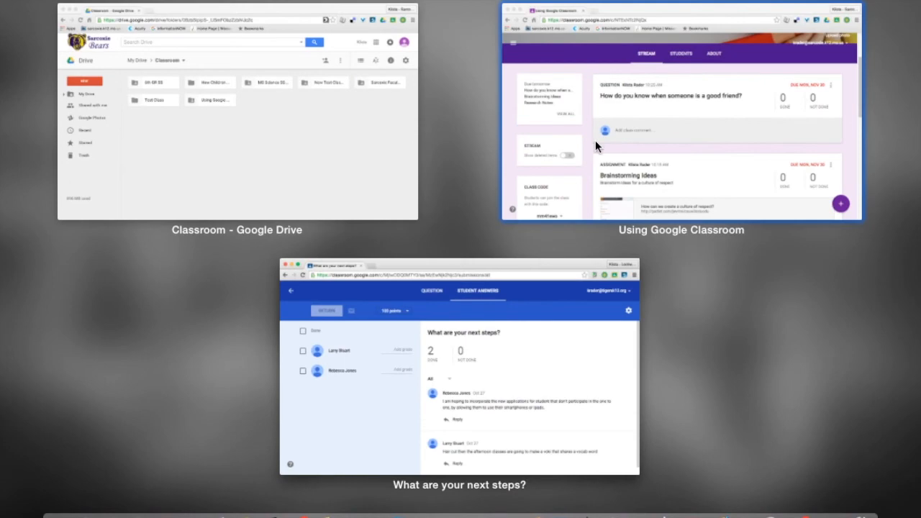
pyautogui.click(595, 146)
pyautogui.scroll(3, 407, 295)
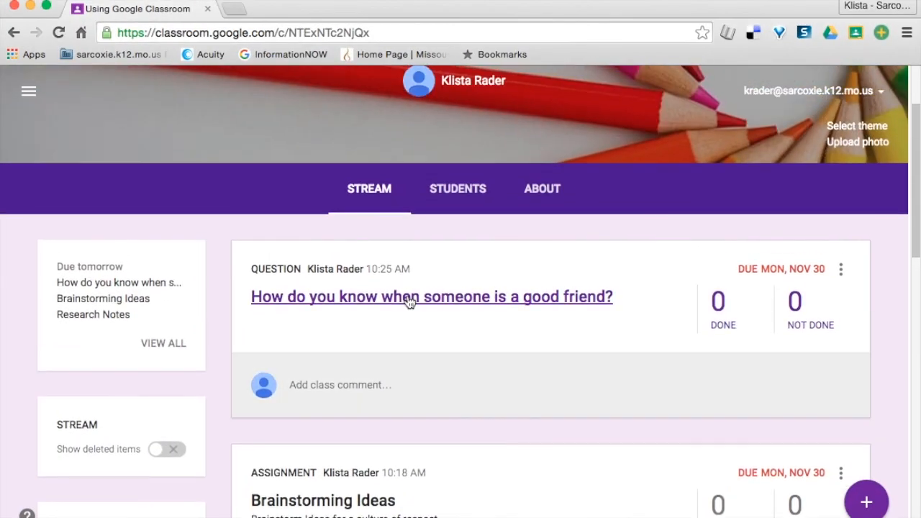
pyautogui.scroll(1, 407, 300)
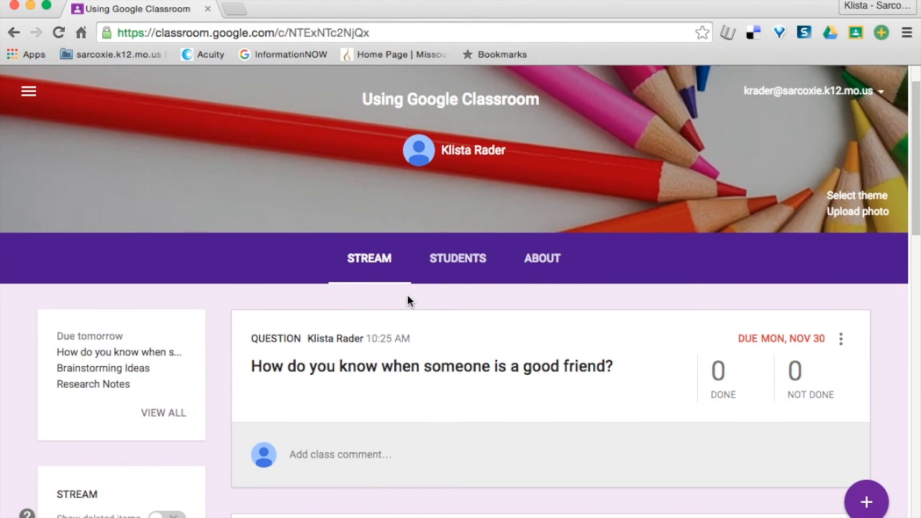
# - Open the class comment field under the "How do you know when someone is a good friend?" question and view the question's student answers
pyautogui.click(342, 453)
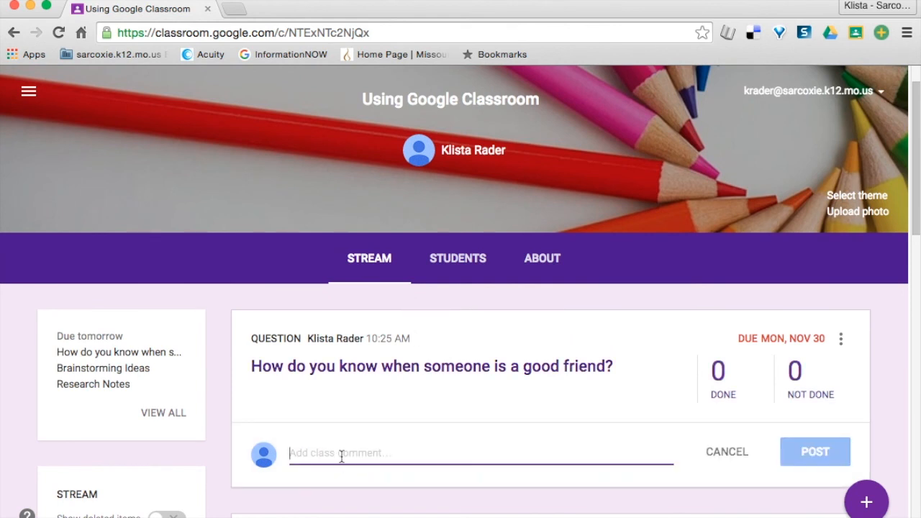
pyautogui.scroll(-1, 341, 455)
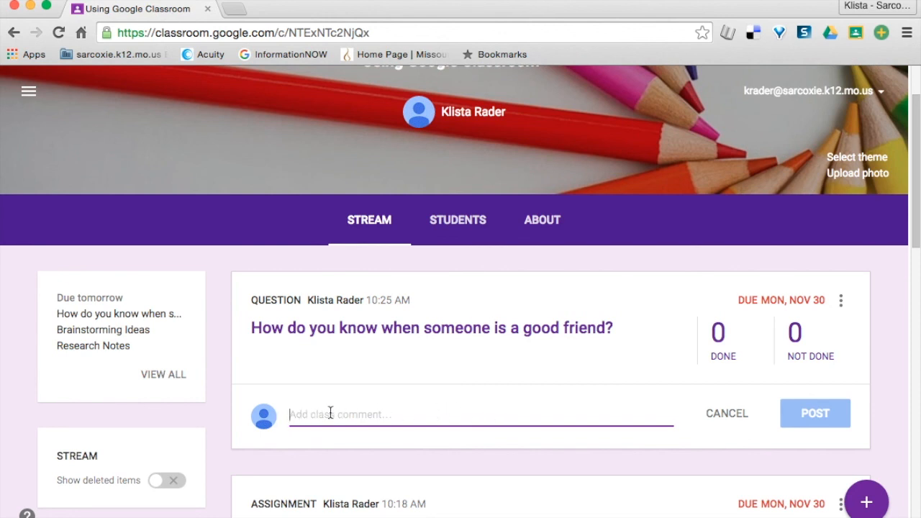
pyautogui.click(454, 333)
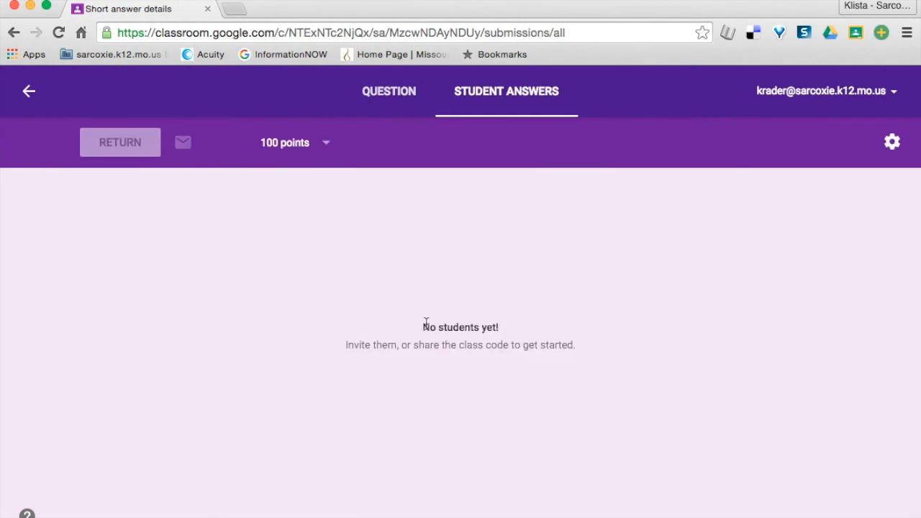